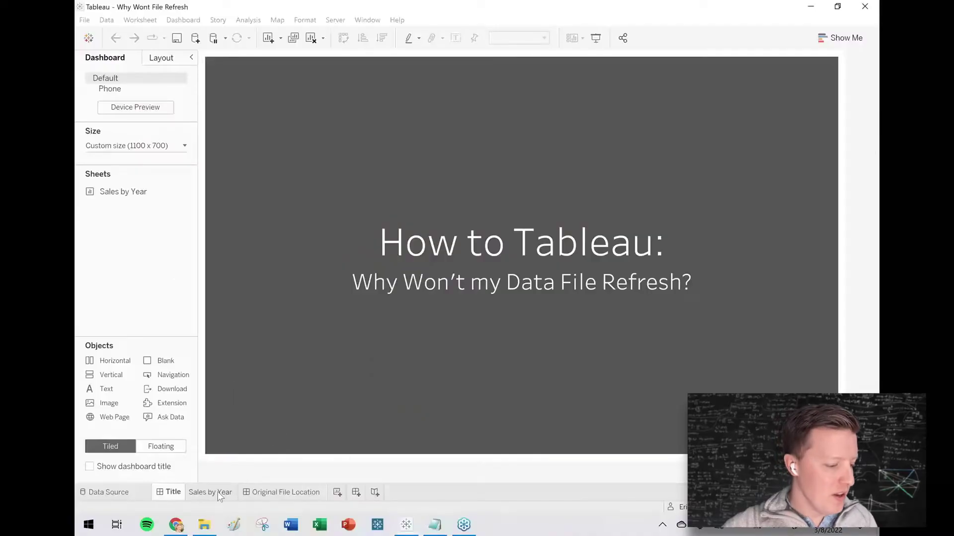
# Show the Sales by Year bar chart and refresh its Orders (Sample - Superstore) data source
pyautogui.click(219, 493)
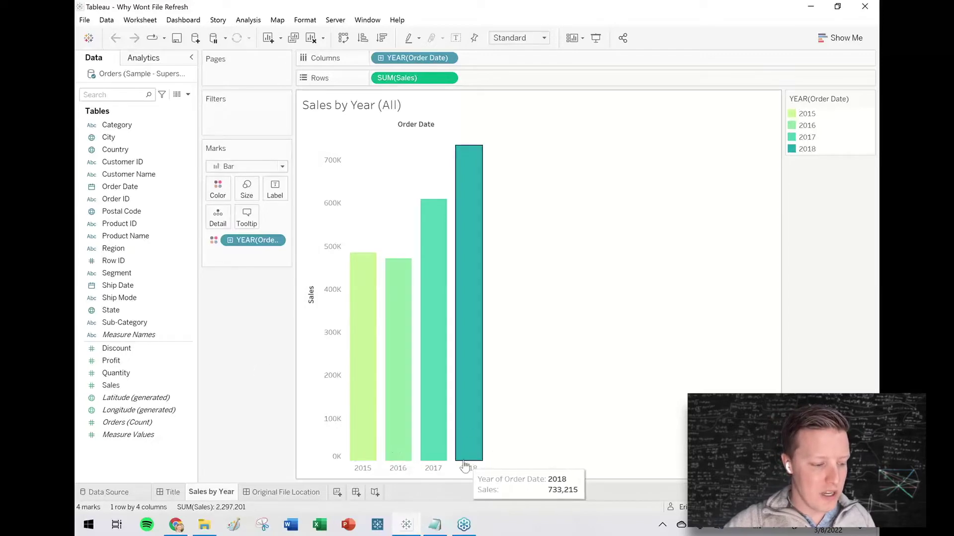
pyautogui.rightClick(141, 76)
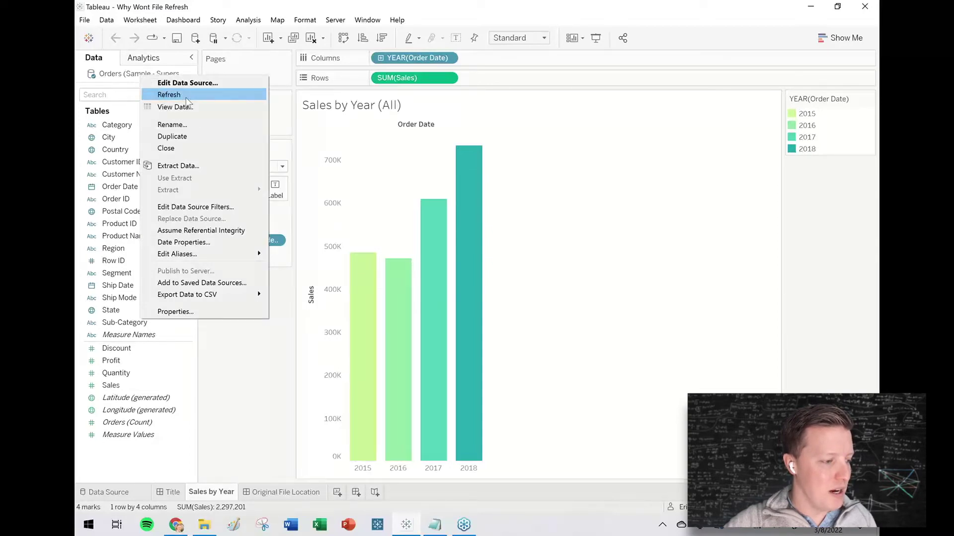
pyautogui.click(185, 97)
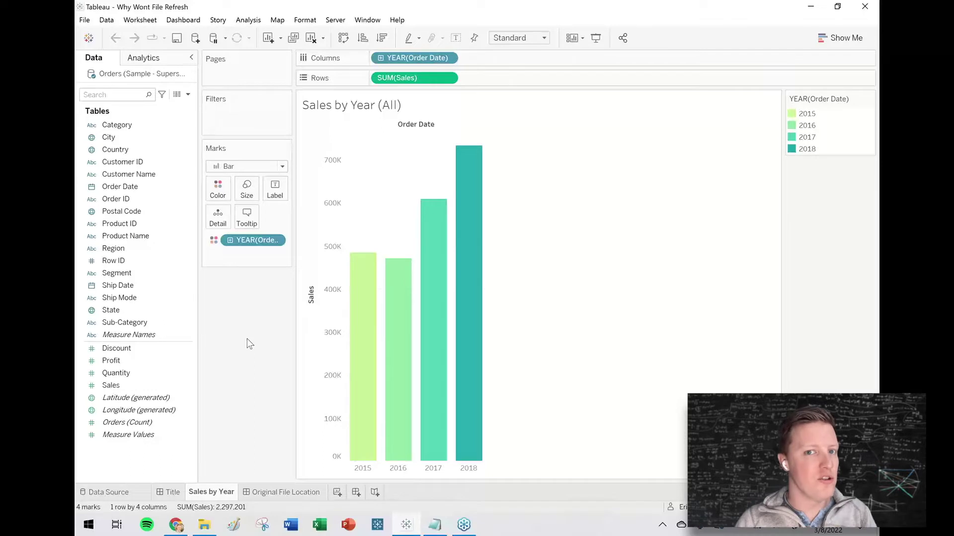
pyautogui.rightClick(127, 78)
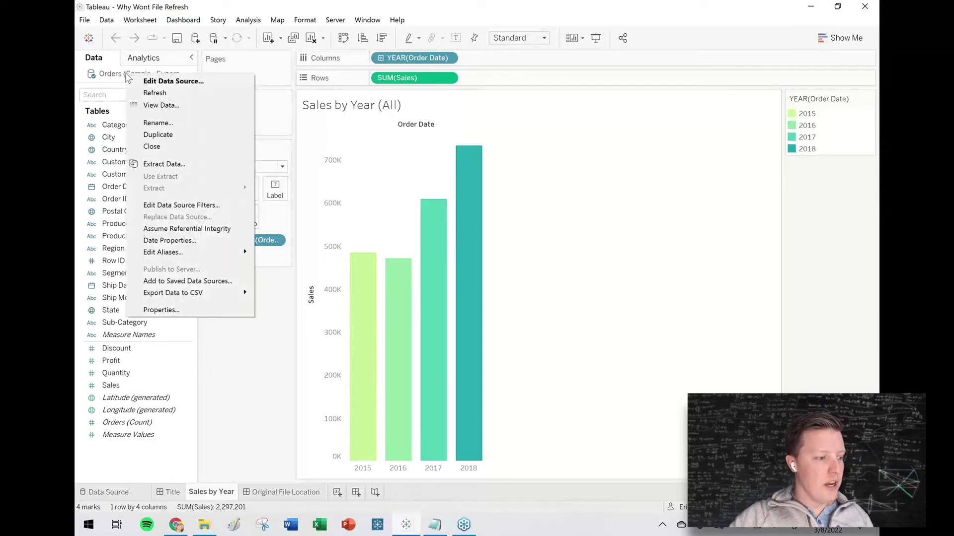
pyautogui.click(181, 310)
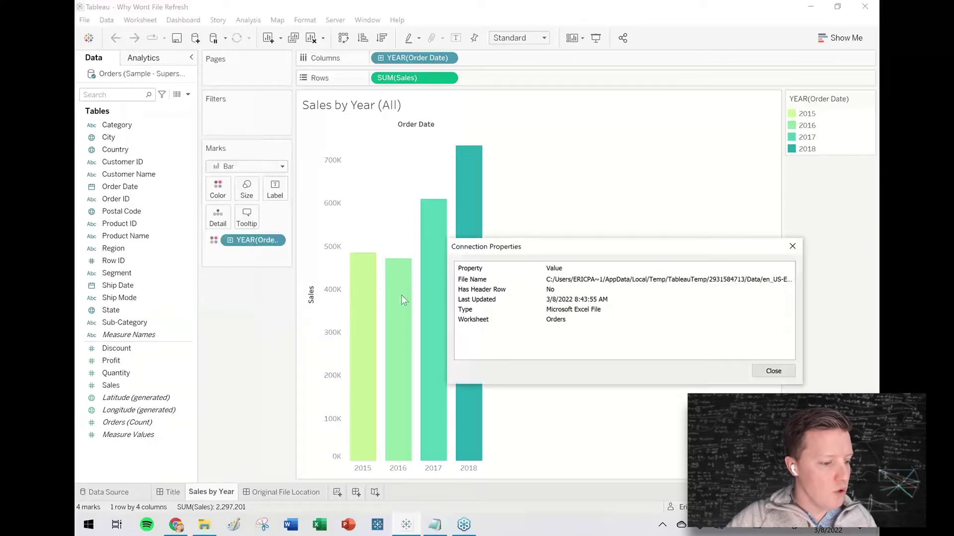
pyautogui.moveTo(447, 293)
pyautogui.mouseDown()
pyautogui.moveTo(305, 289)
pyautogui.moveTo(746, 292)
pyautogui.mouseUp()
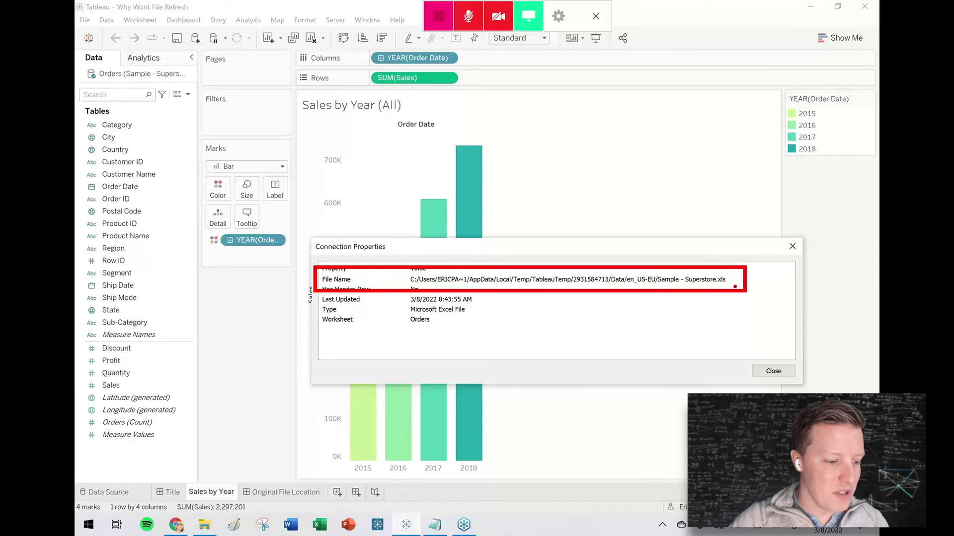
pyautogui.moveTo(735, 287); pyautogui.dragTo(765, 328)
pyautogui.moveTo(662, 286); pyautogui.dragTo(722, 285)
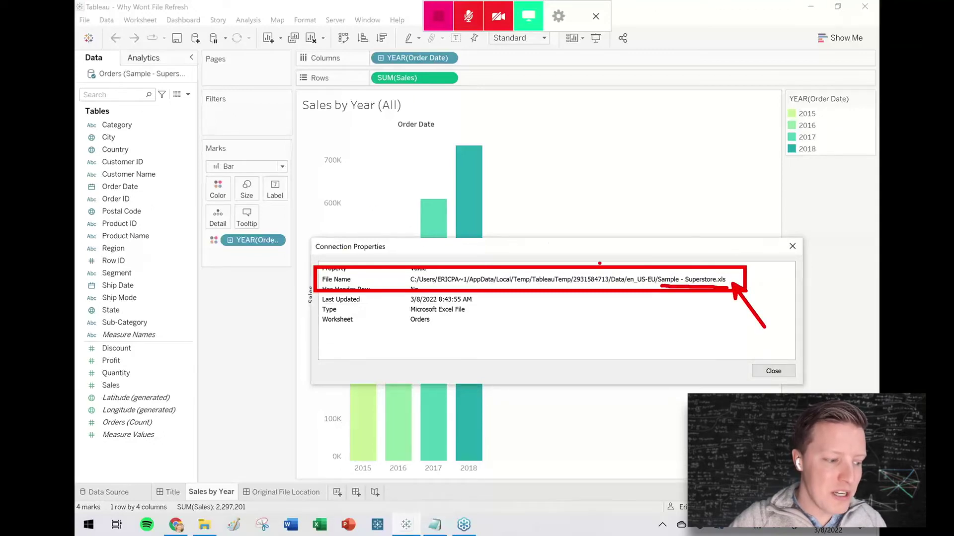
pyautogui.moveTo(599, 263)
pyautogui.mouseDown()
pyautogui.moveTo(390, 288)
pyautogui.moveTo(633, 259)
pyautogui.mouseUp()
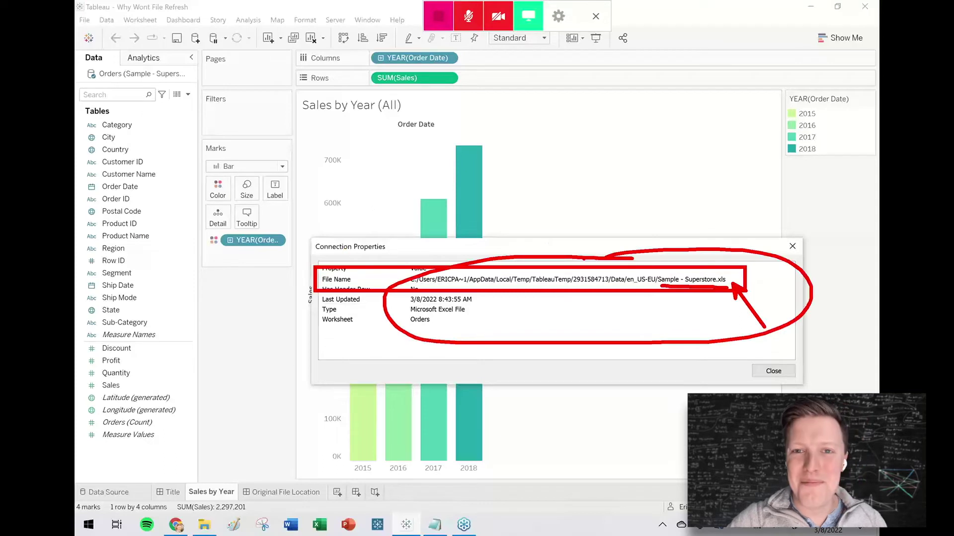
pyautogui.press('Escape')
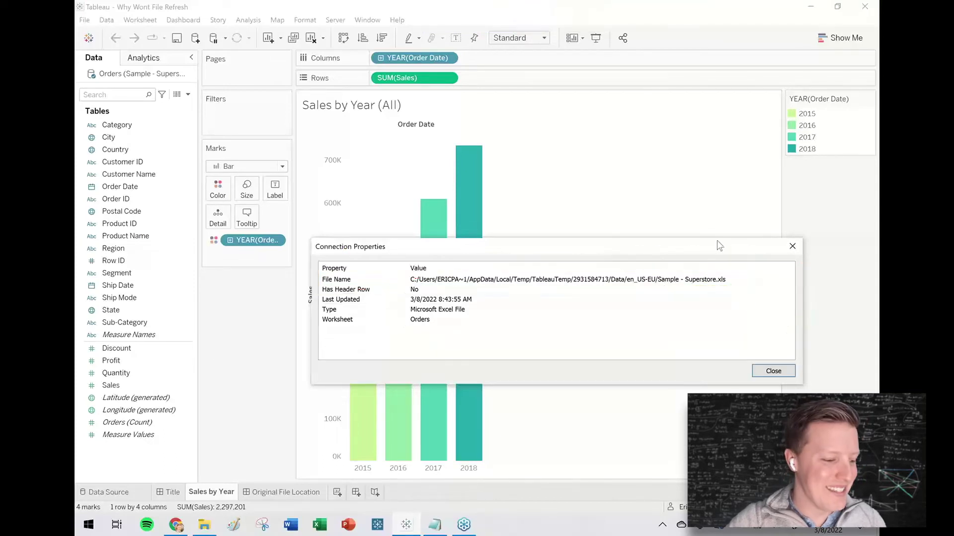
pyautogui.click(793, 247)
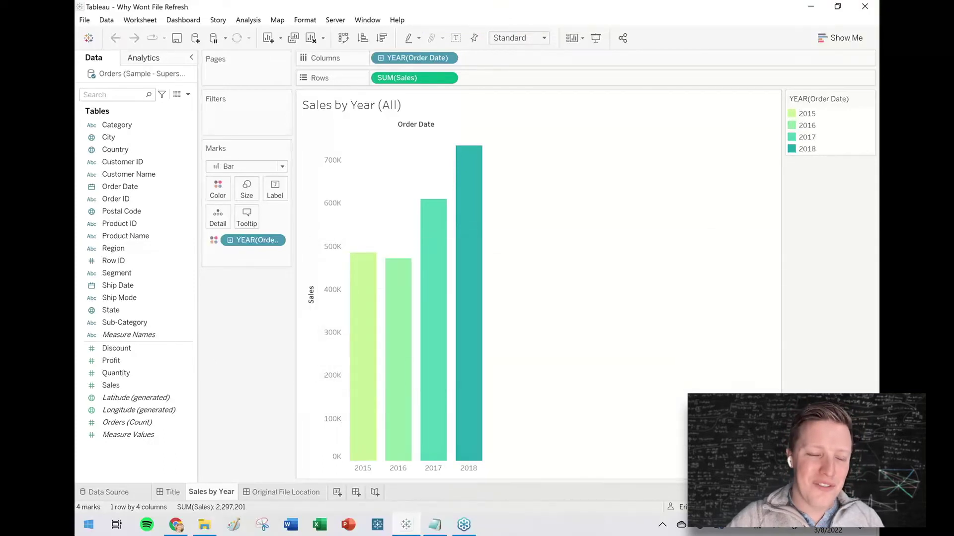
# On the Data Source page, choose Edit Connection for the Sample - Superstore Excel connection
pyautogui.click(119, 493)
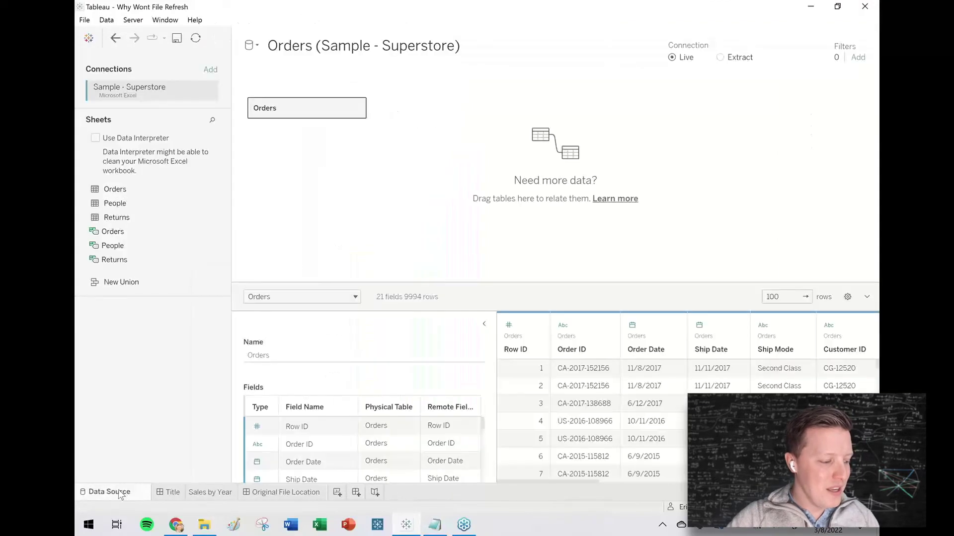
pyautogui.click(121, 492)
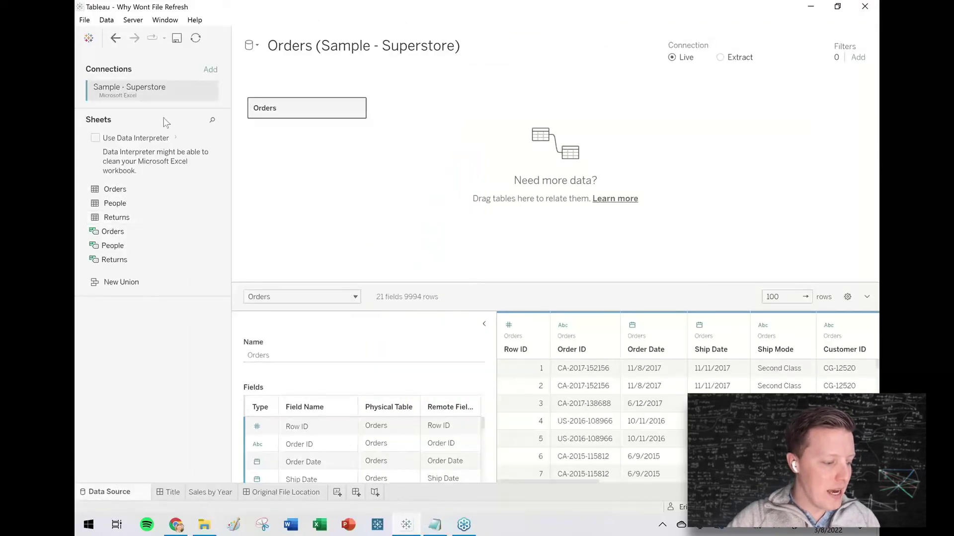
pyautogui.hotkey('ctrl', 'shift', 'd')
pyautogui.moveTo(188, 154); pyautogui.dragTo(156, 95)
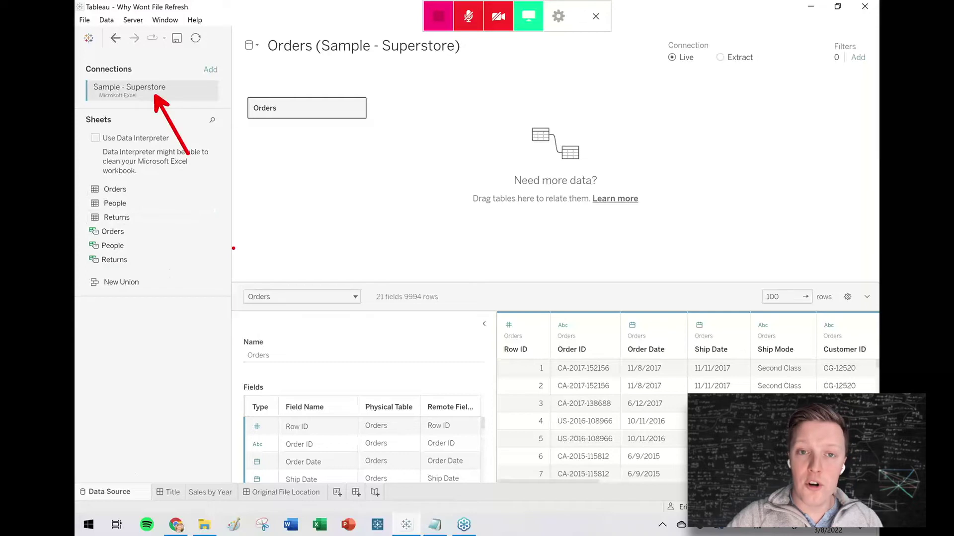
pyautogui.press('Escape')
pyautogui.click(210, 90)
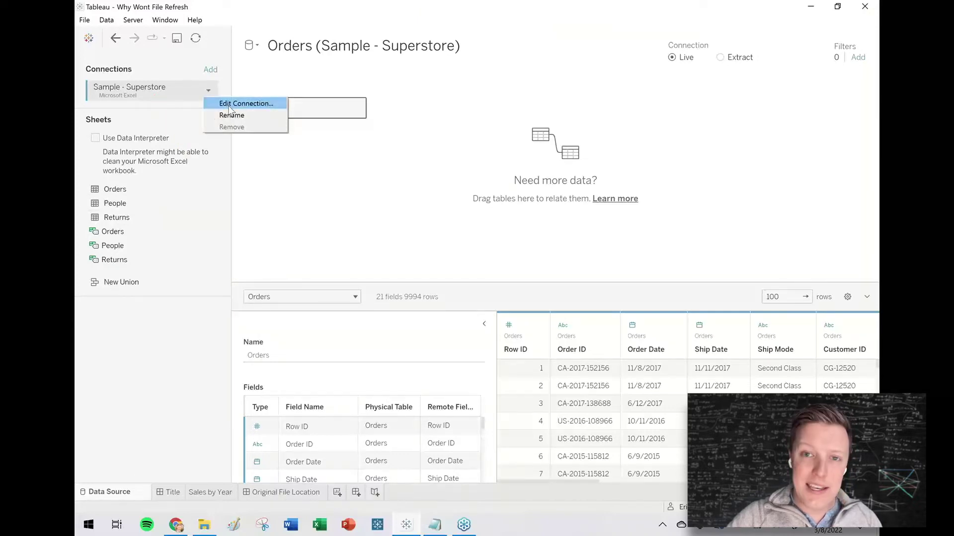
pyautogui.click(229, 106)
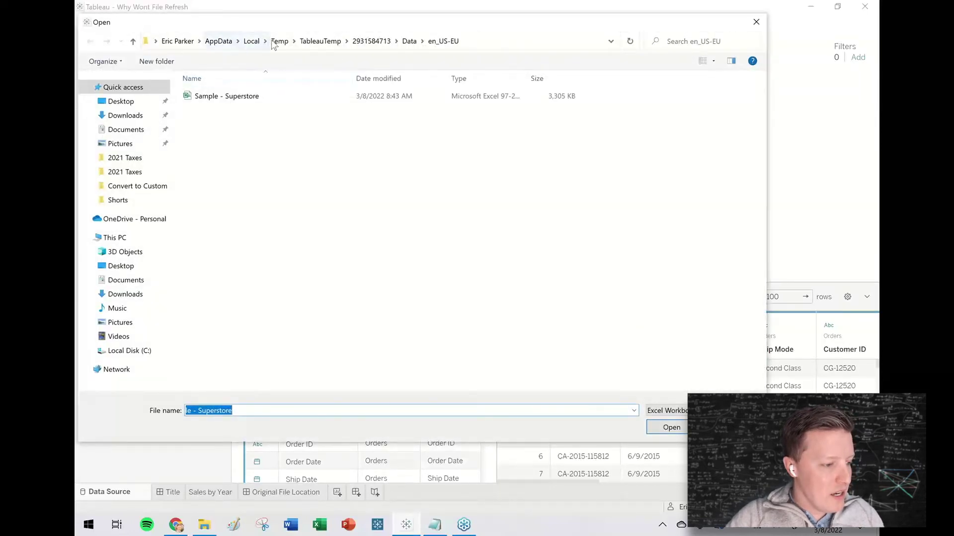
# Reconnect to Sample - Superstore in Documents\My Tableau Repository\Datasources\2018.1\en_US-EU
pyautogui.click(127, 130)
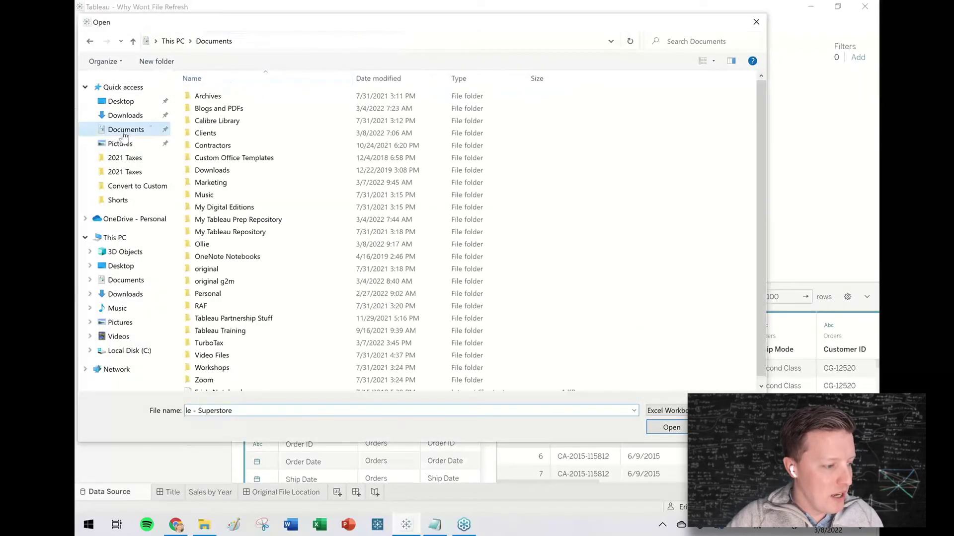
pyautogui.doubleClick(242, 232)
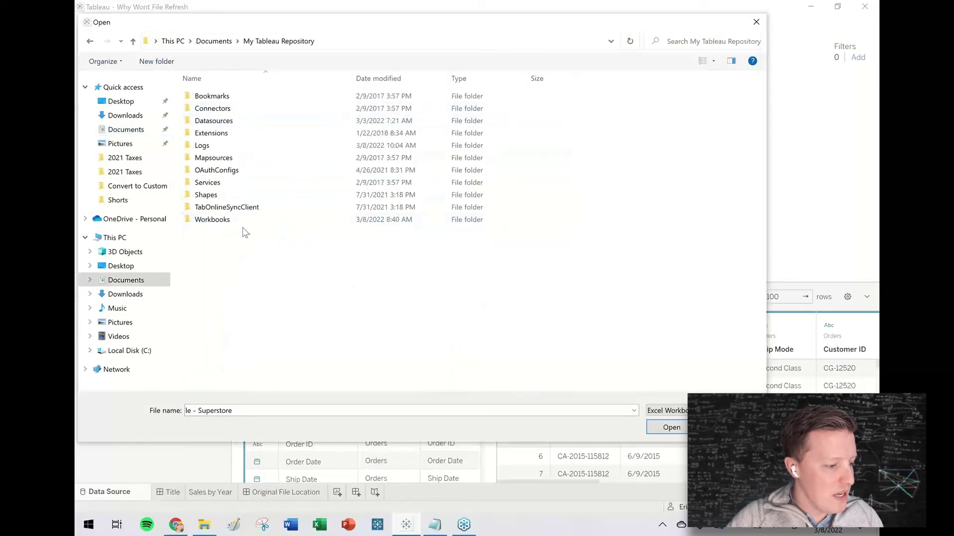
pyautogui.doubleClick(241, 123)
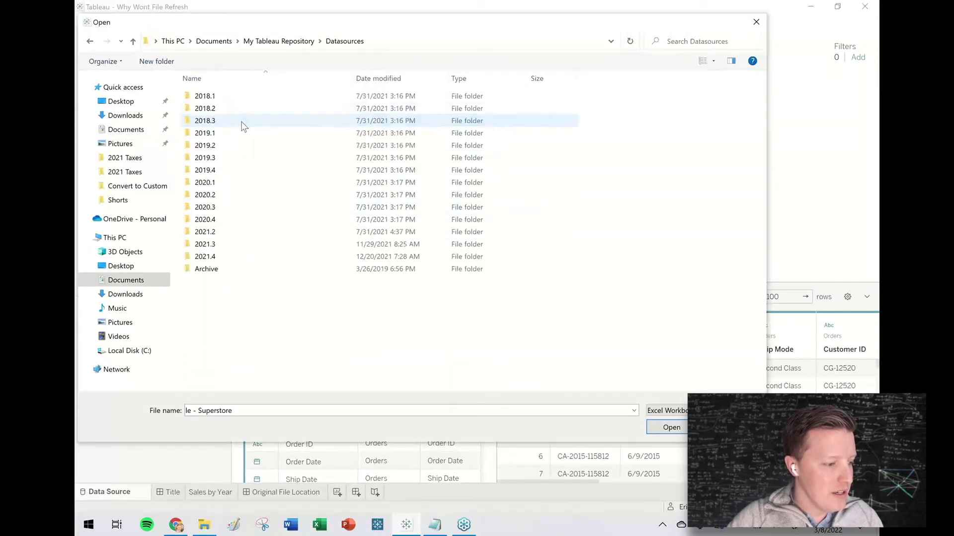
pyautogui.doubleClick(240, 97)
pyautogui.doubleClick(233, 100)
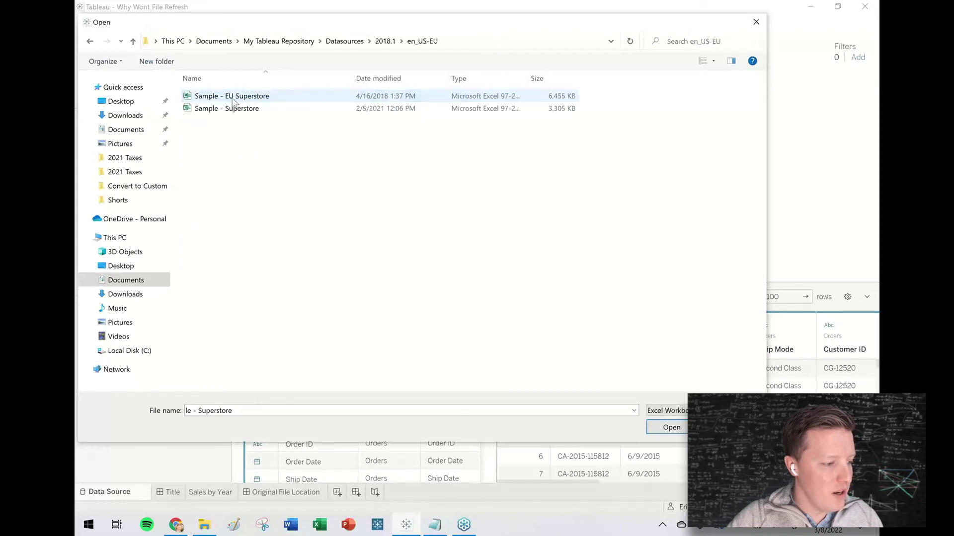
pyautogui.click(236, 115)
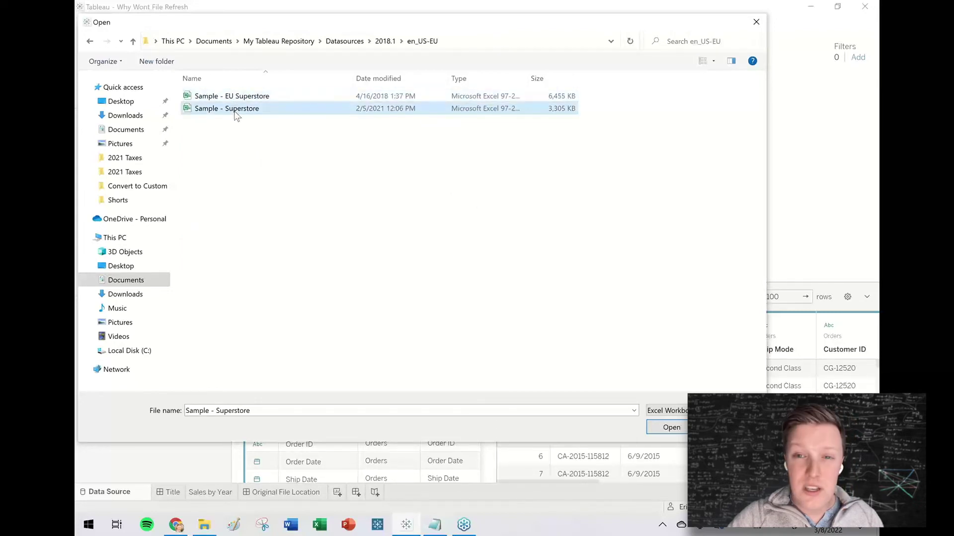
pyautogui.click(671, 427)
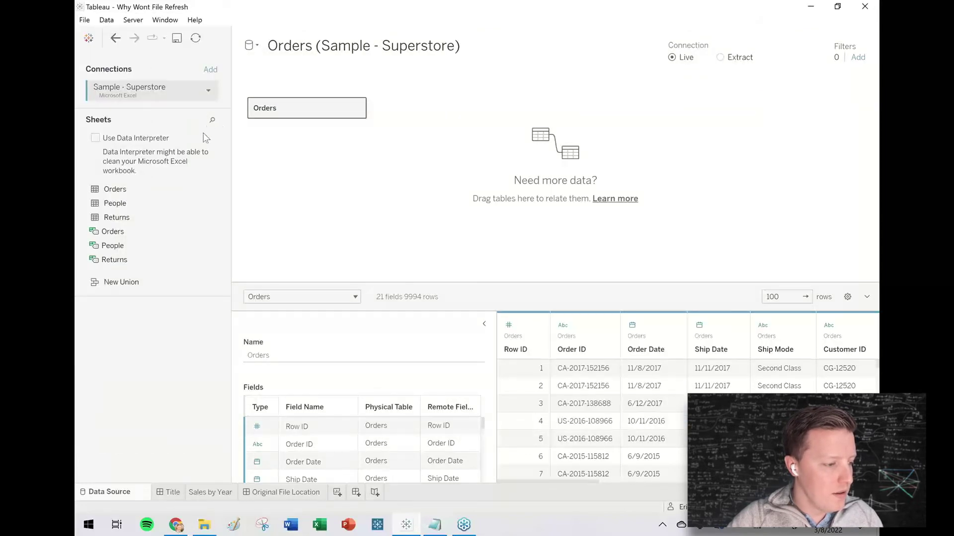
# From the Sales by Year sheet, view the Orders data source Properties, widened to show the new file path
pyautogui.click(215, 493)
pyautogui.rightClick(144, 75)
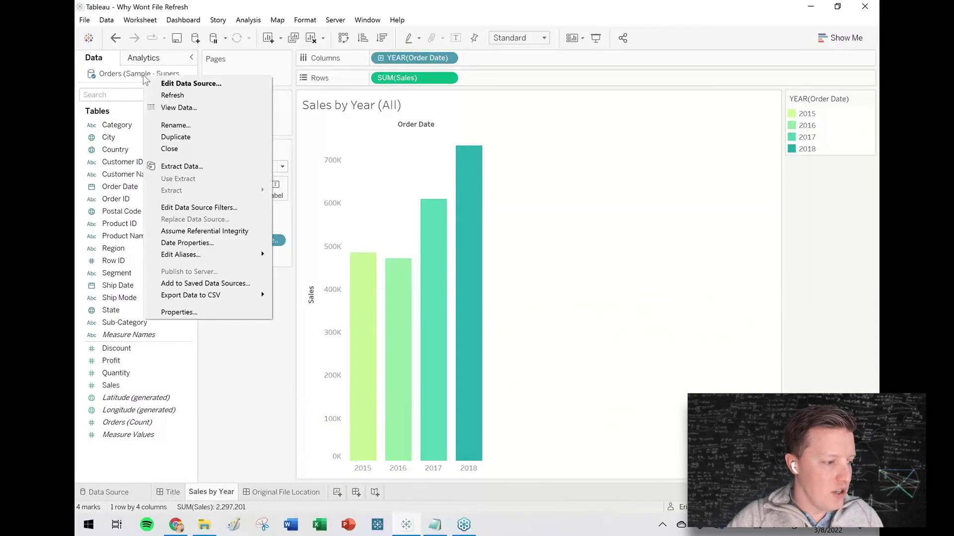
pyautogui.click(195, 311)
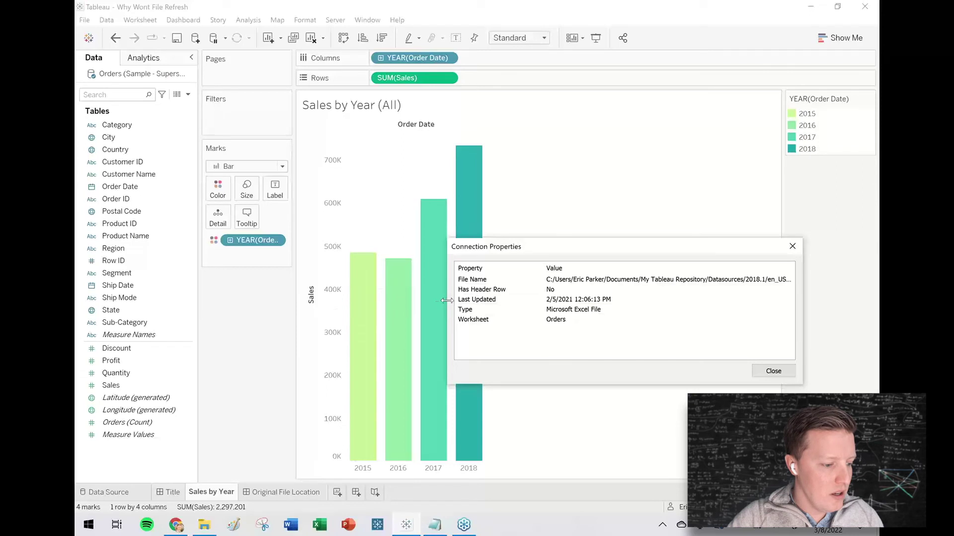
pyautogui.moveTo(448, 305); pyautogui.dragTo(279, 305)
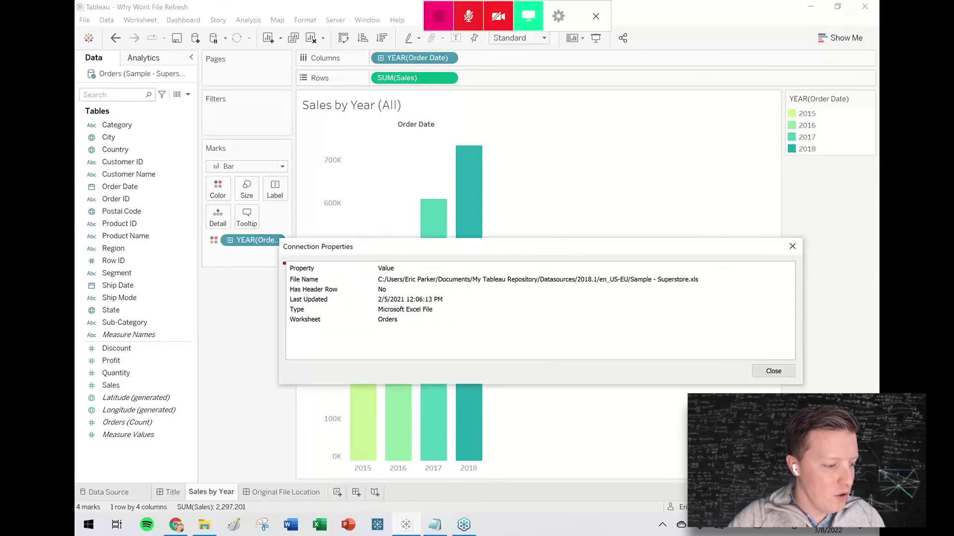
pyautogui.moveTo(277, 262); pyautogui.dragTo(740, 295)
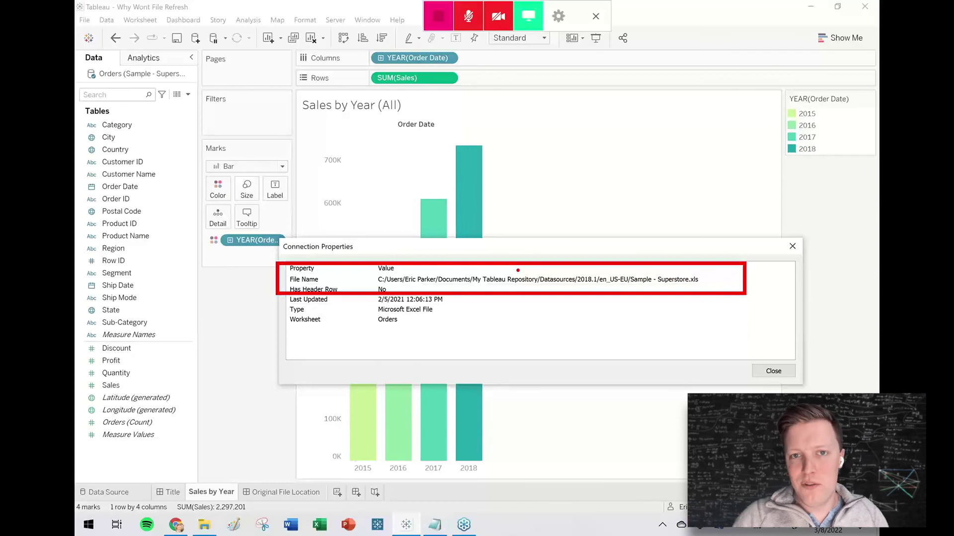
# Close Connection Properties and start Save As for Why Wont File Refresh as a packaged .twbx workbook
pyautogui.click(793, 246)
pyautogui.click(84, 20)
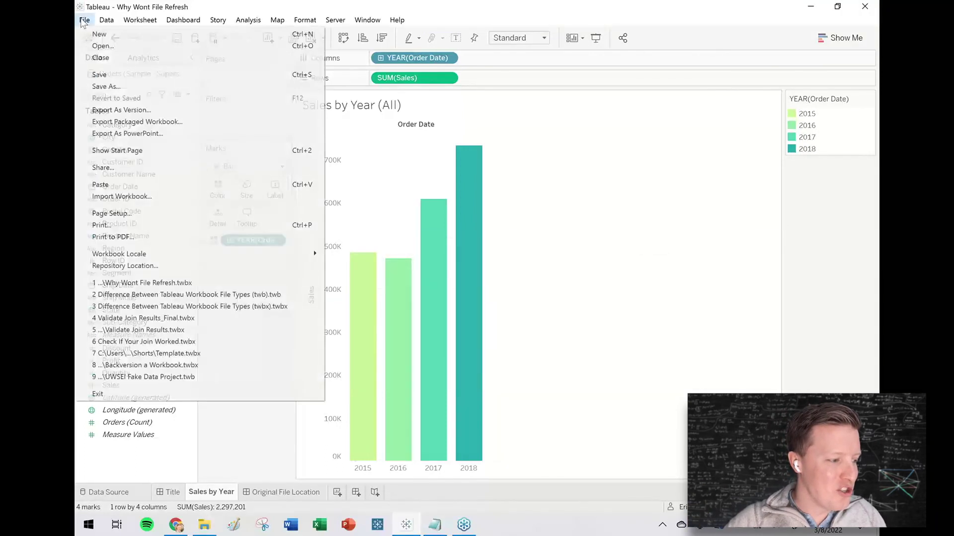
pyautogui.click(83, 21)
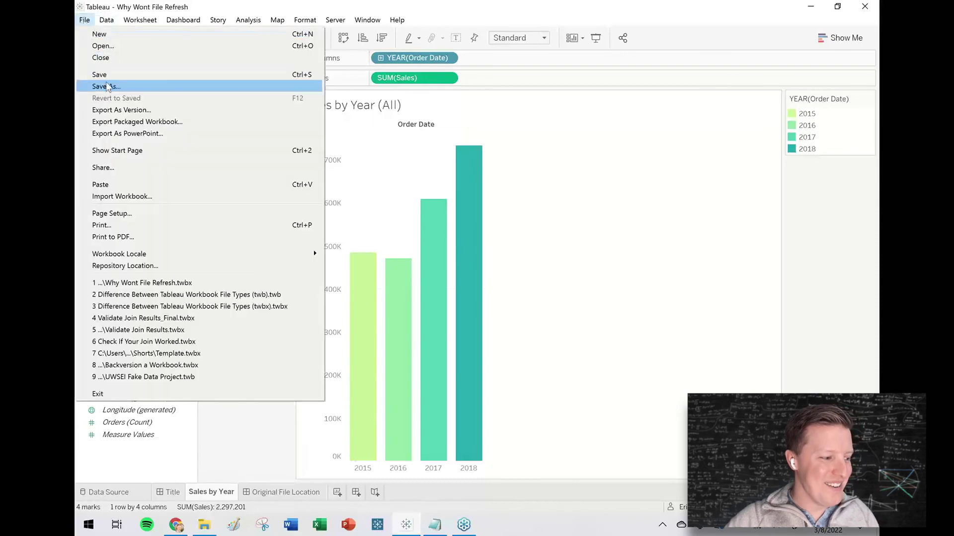
pyautogui.click(108, 89)
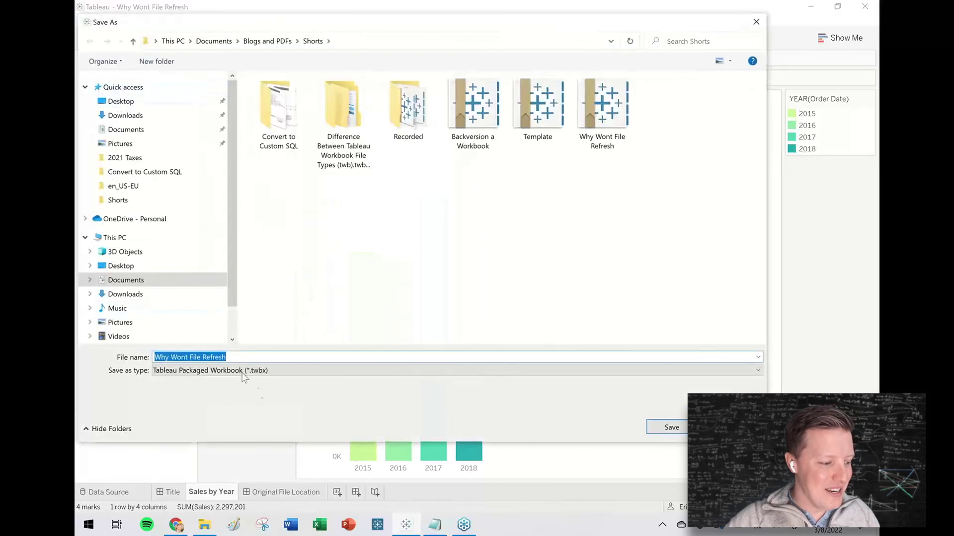
pyautogui.moveTo(274, 370); pyautogui.dragTo(351, 395)
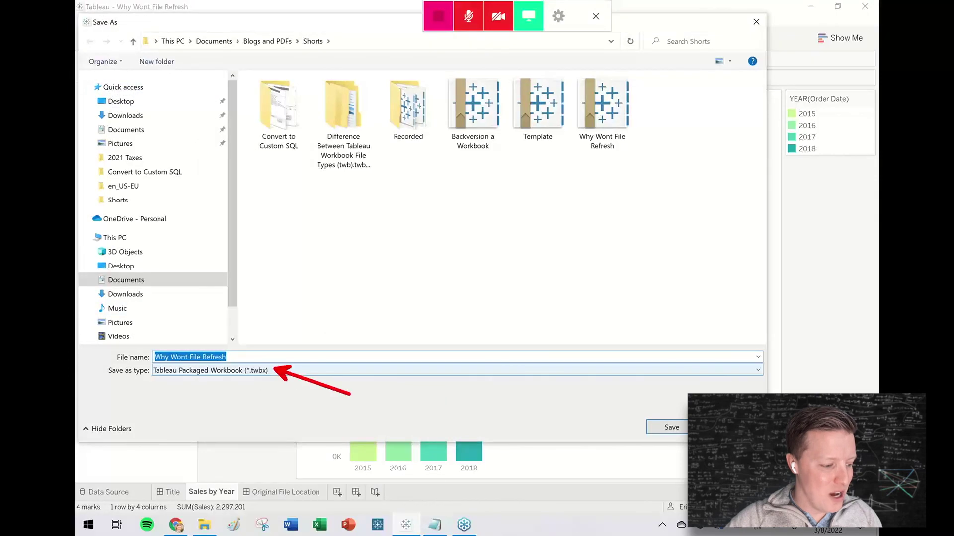